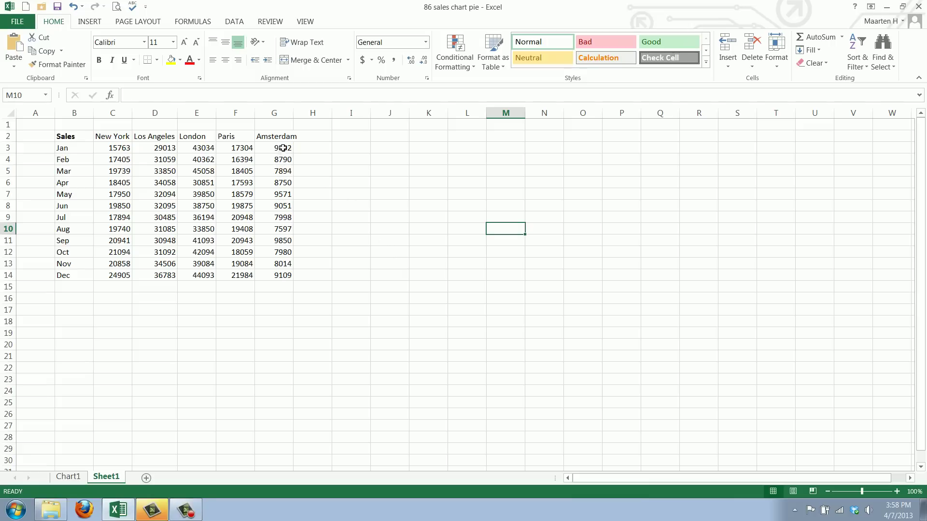
Insert a 3-D pie chart of January sales in B2:G3 for the five cities
drag(276, 150, 79, 142)
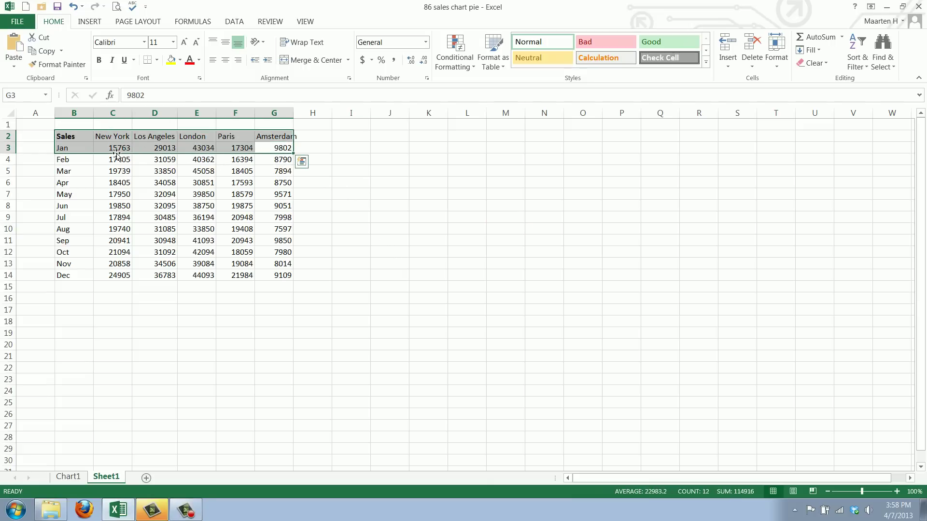
click(92, 23)
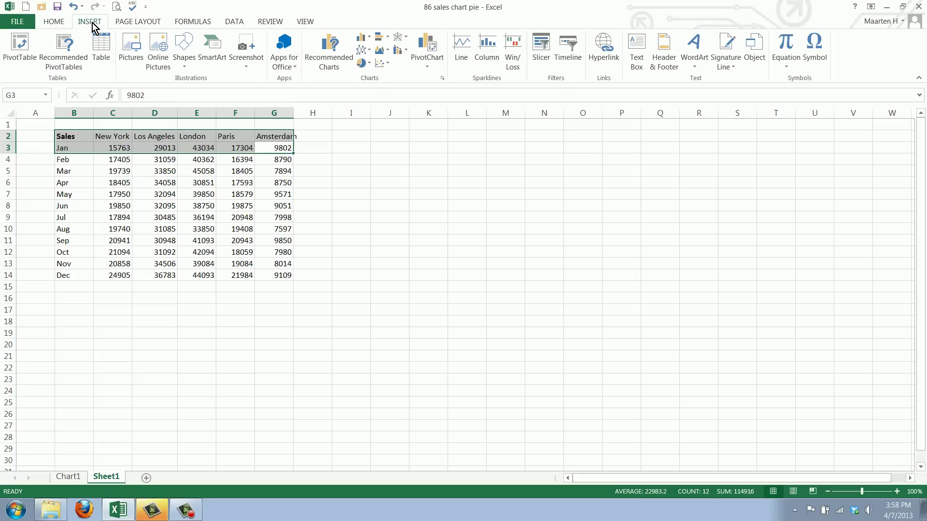
click(369, 64)
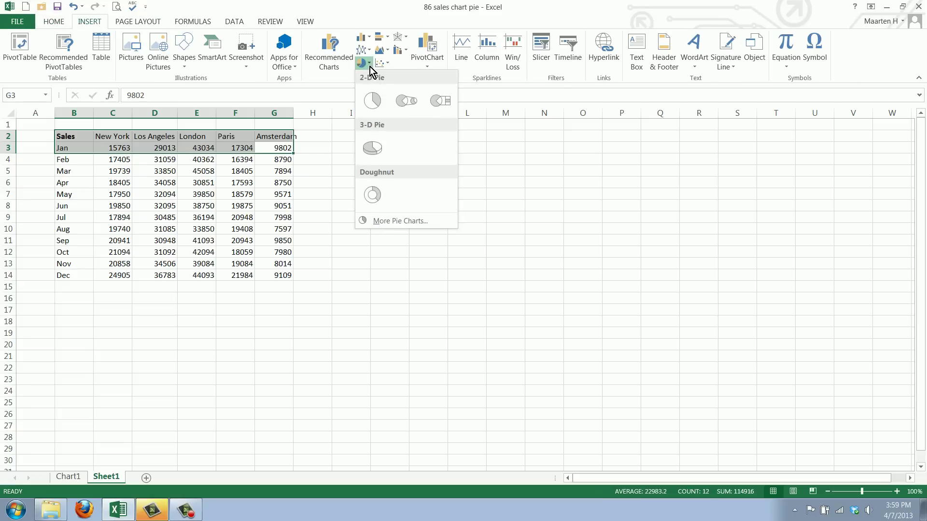
click(372, 146)
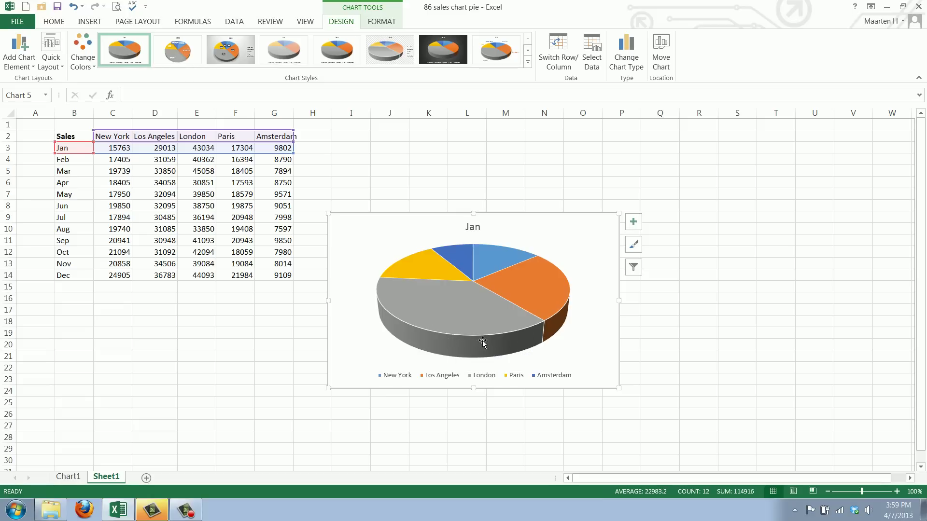
mouse_move(485, 323)
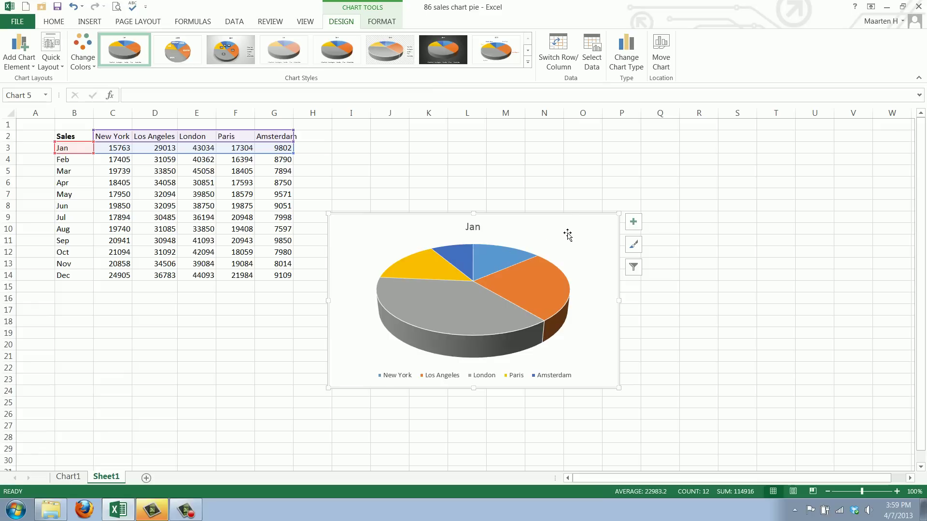
Move the chart beside the sales table and enlarge it to roughly columns H–S, row 25
drag(567, 235, 558, 152)
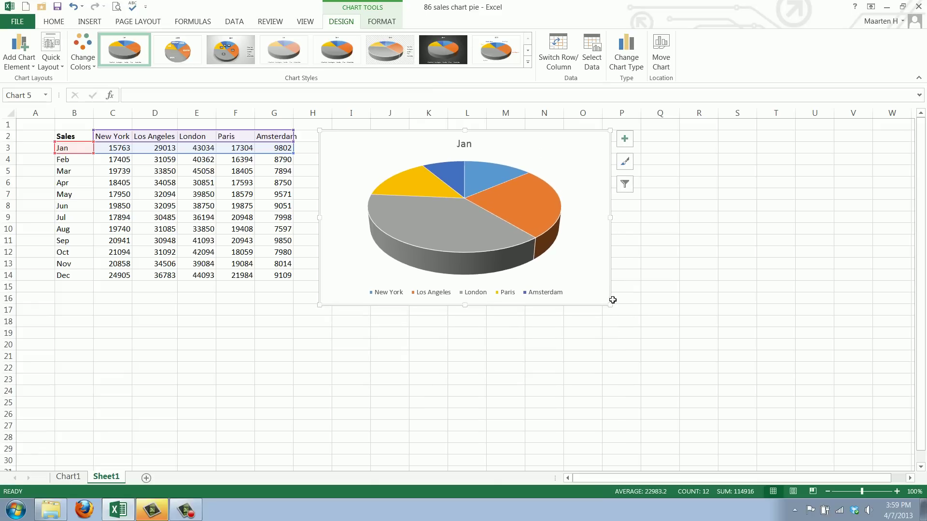
drag(609, 306, 759, 421)
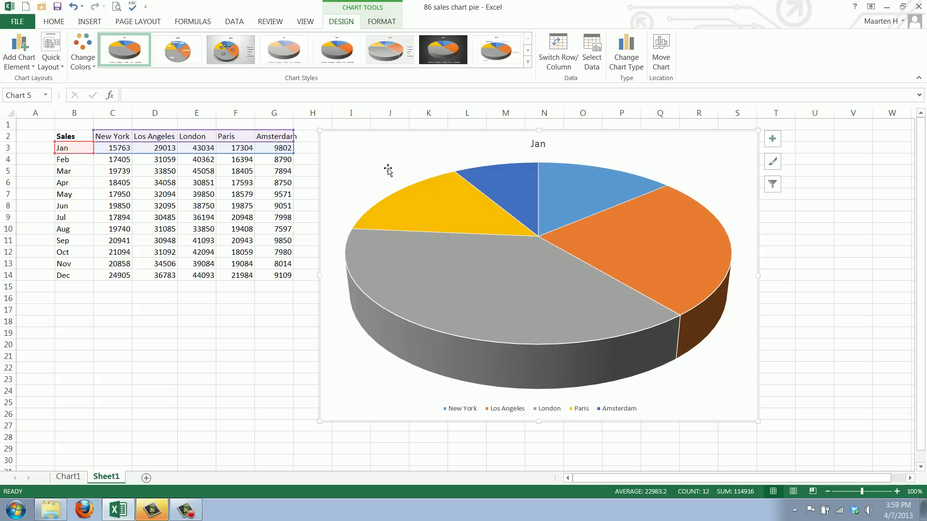
click(377, 197)
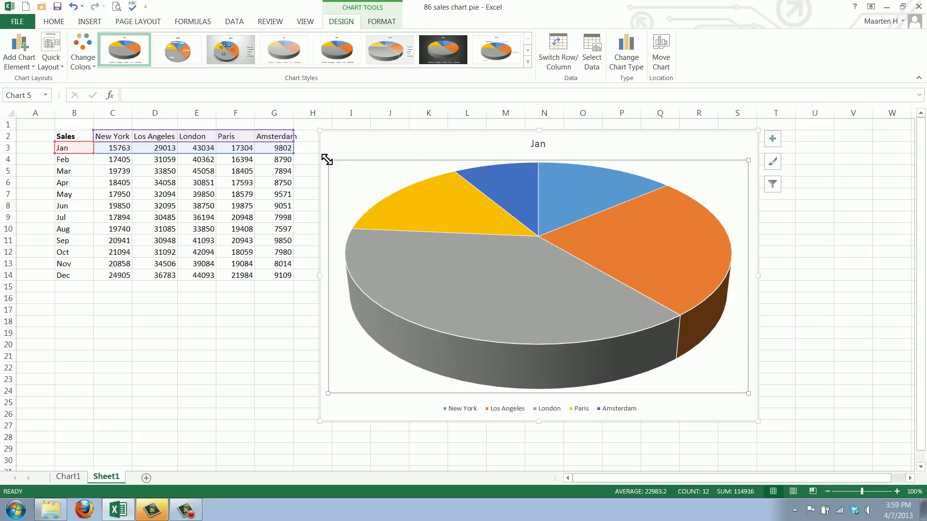
Explode all pie slices outward and shift the pie up and left
drag(418, 219, 418, 218)
drag(537, 279, 566, 285)
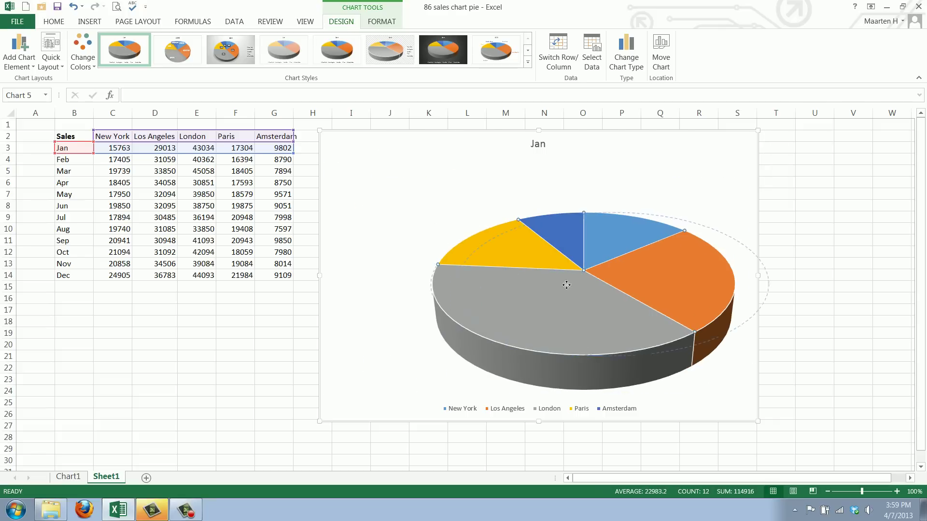
drag(522, 261, 604, 348)
drag(701, 379, 658, 351)
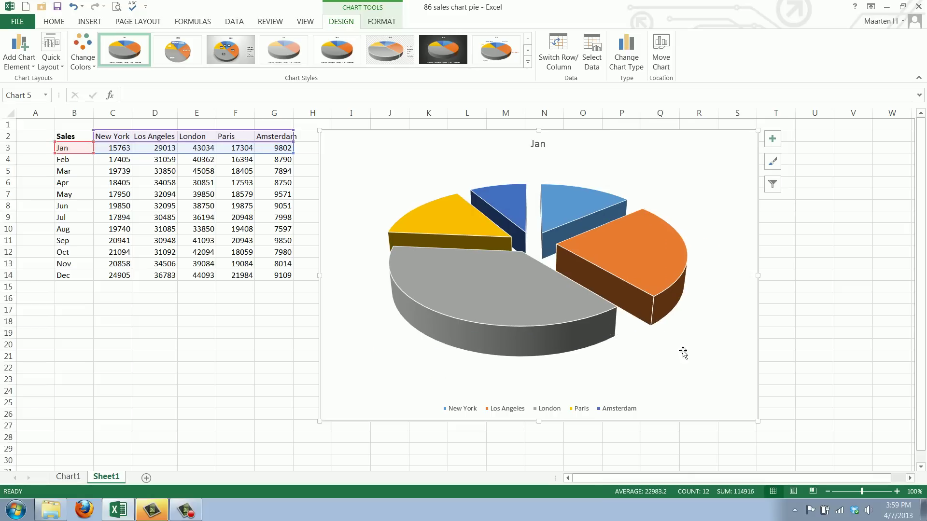
click(597, 293)
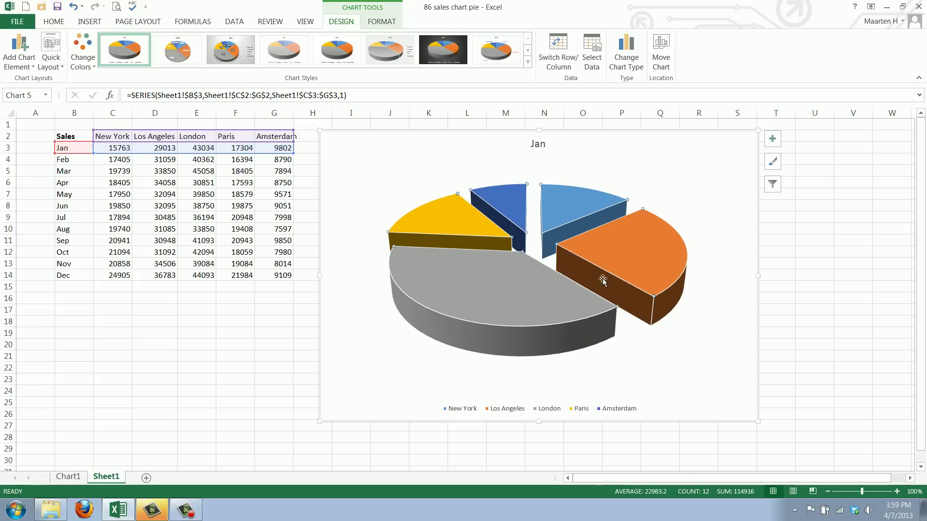
Push the London, Los Angeles and New York slices back in and pull Paris further out
click(510, 306)
drag(510, 305, 531, 294)
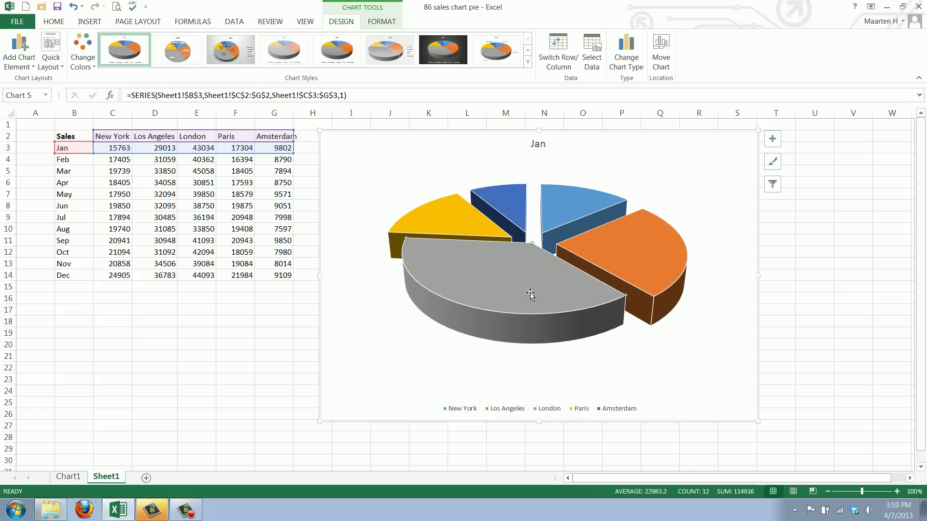
click(631, 251)
drag(632, 251, 604, 250)
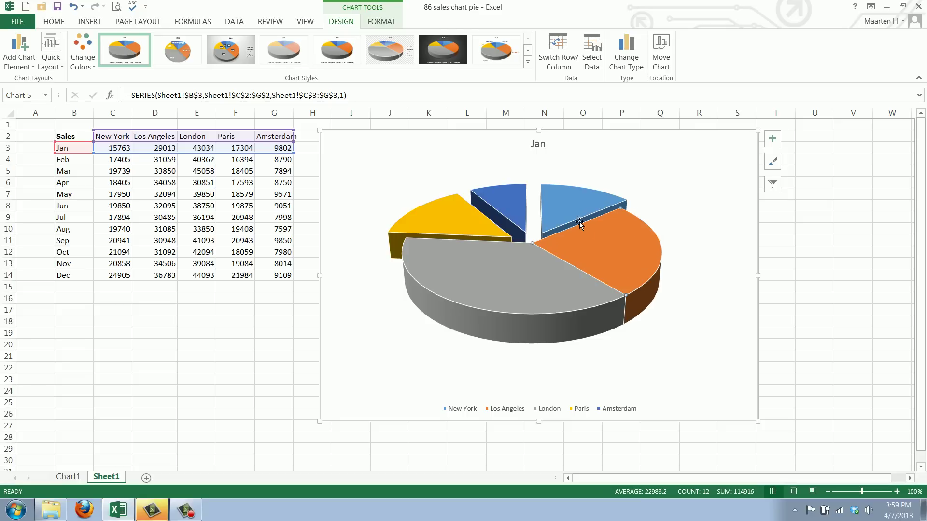
click(571, 203)
drag(571, 203, 560, 212)
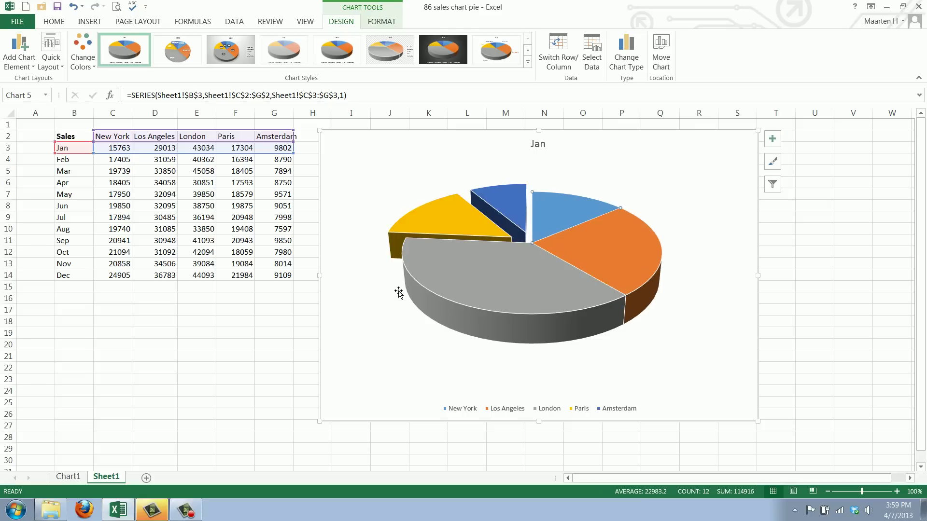
drag(436, 220, 417, 212)
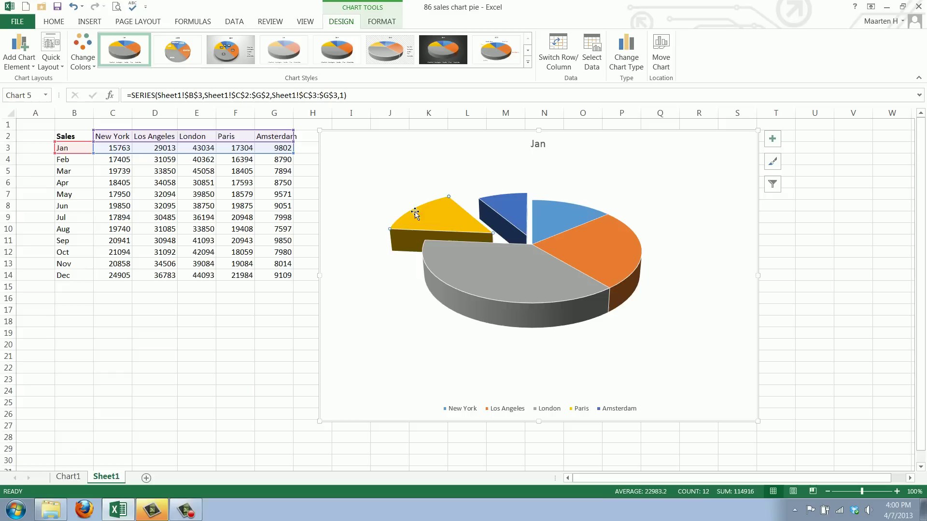
mouse_move(462, 261)
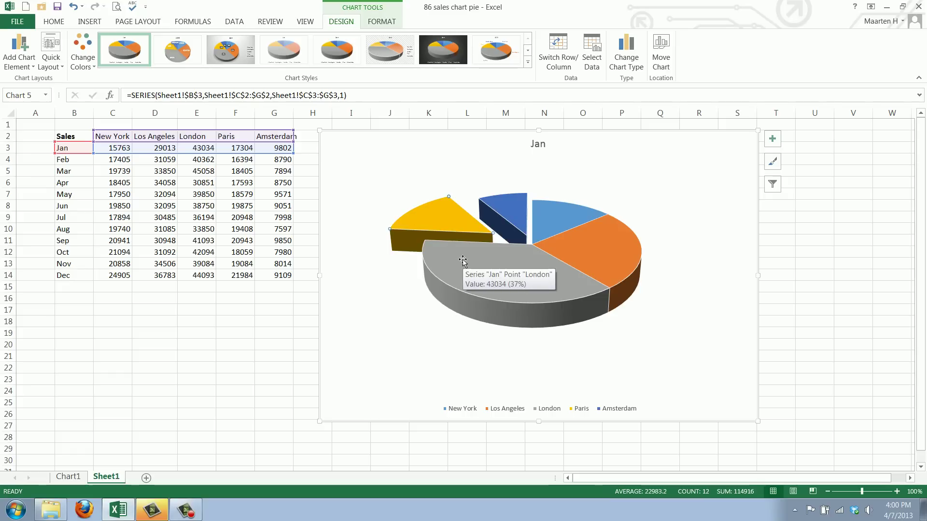
Drag the legend up from the chart's bottom edge to sit just beneath the pie
click(611, 410)
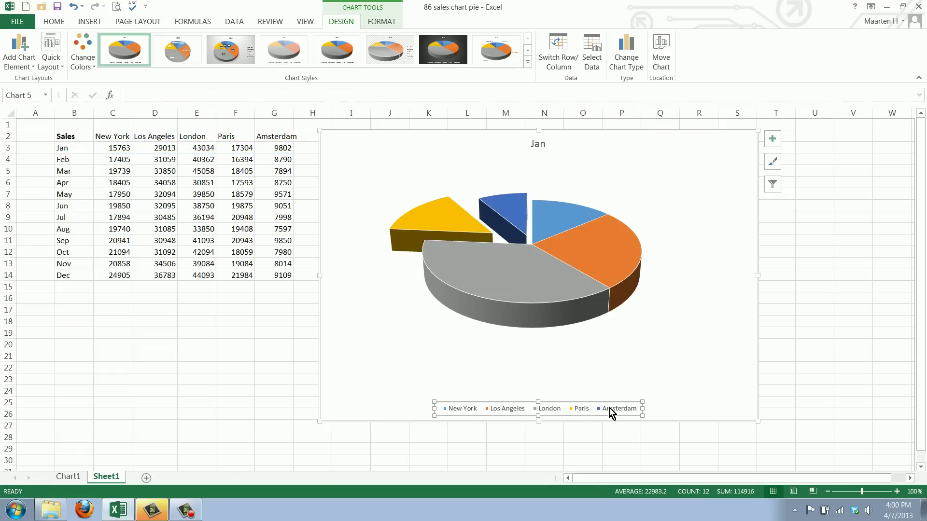
click(612, 411)
click(590, 408)
click(589, 409)
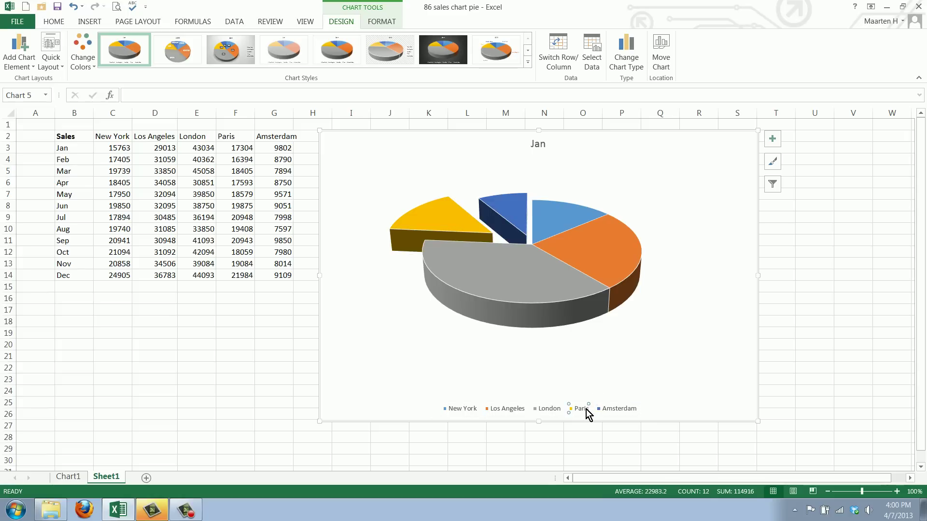
click(465, 400)
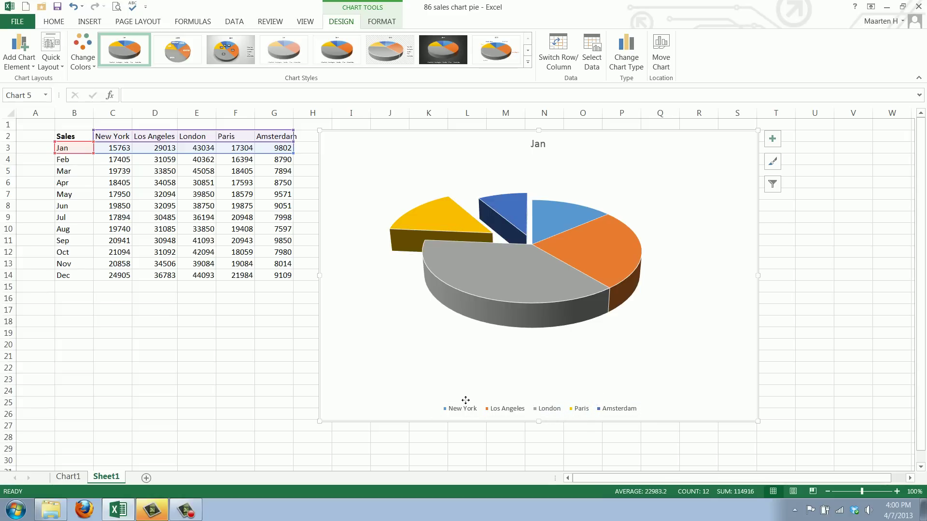
click(467, 402)
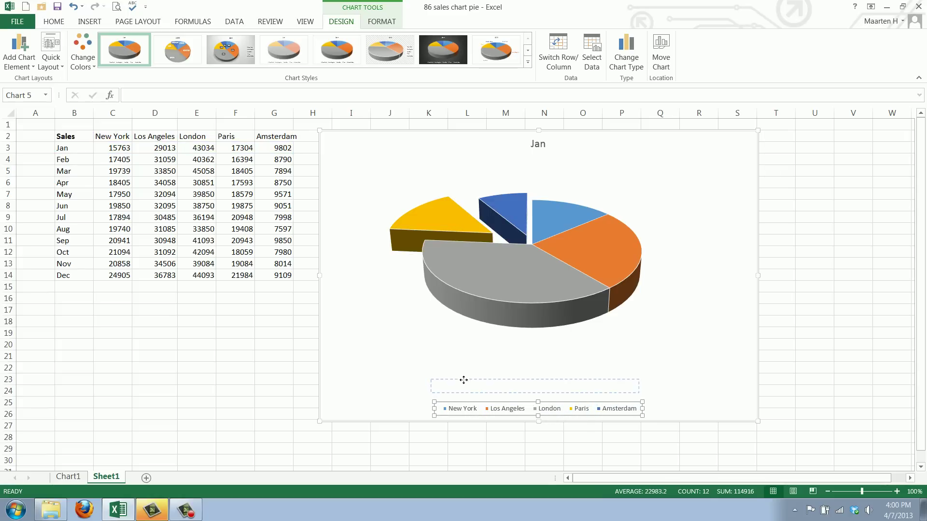
drag(463, 380, 461, 340)
click(445, 383)
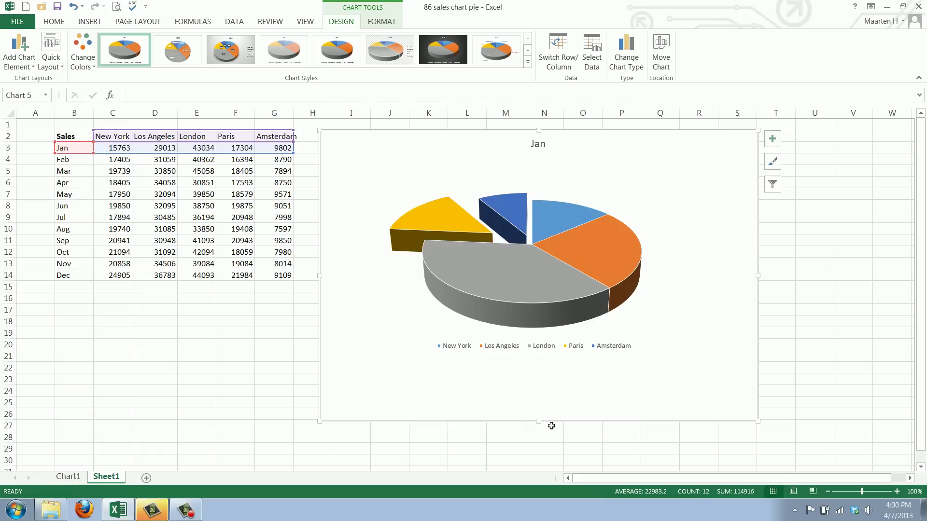
Edit the chart title from 'Jan' to 'Sales in January'
double_click(537, 144)
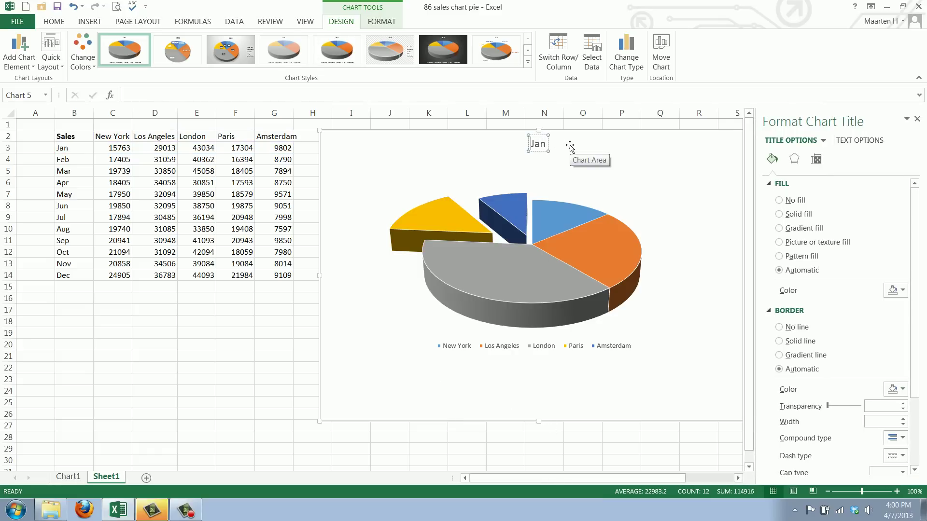
text(Sales in)
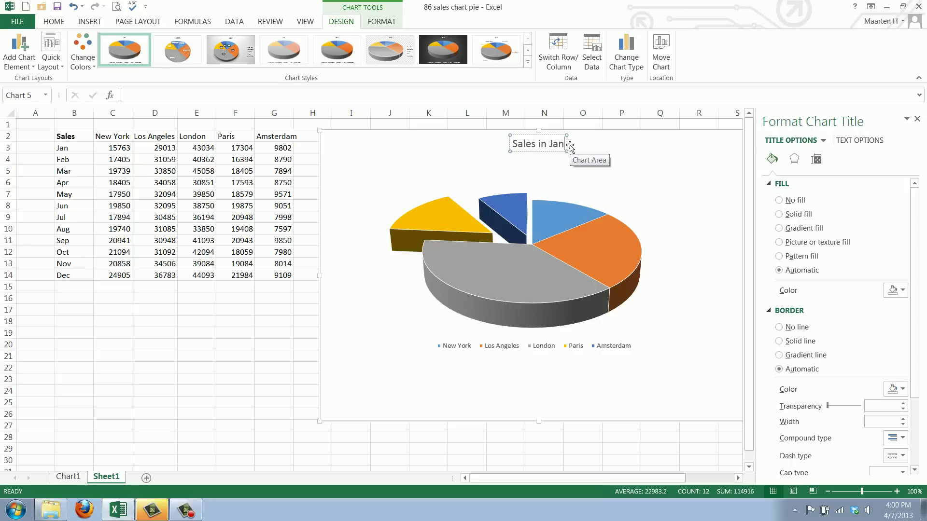
key(End)
text(uary)
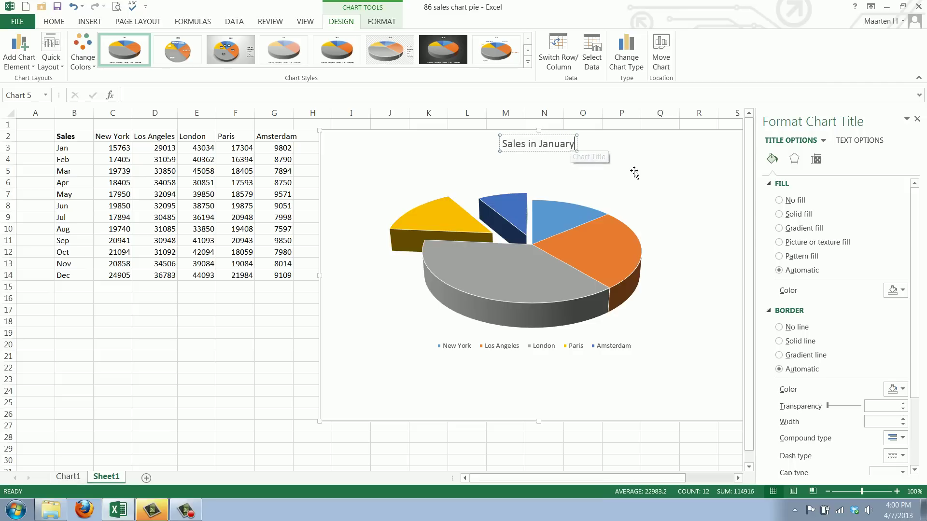
click(633, 173)
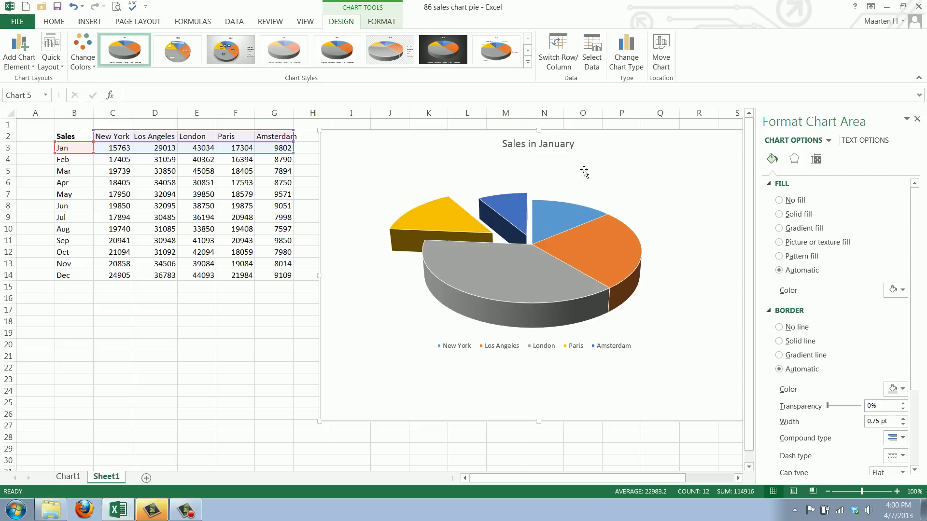
Try two labelled chart styles and move the legend in closer beside the pie
click(198, 52)
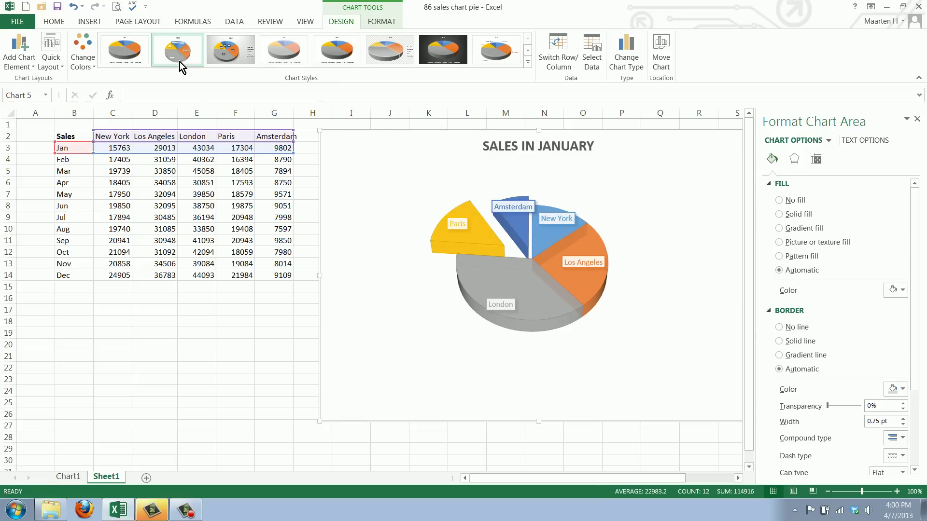
click(230, 53)
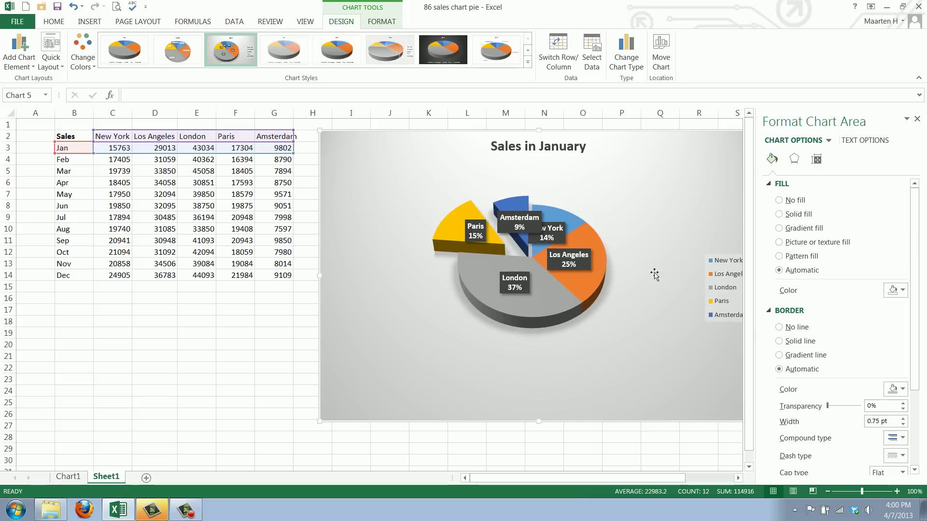
drag(721, 285, 647, 256)
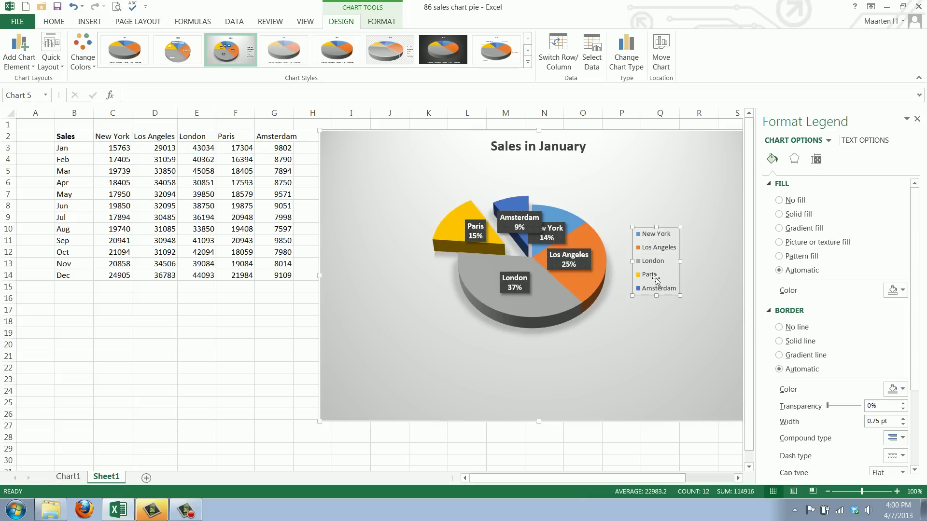
click(635, 337)
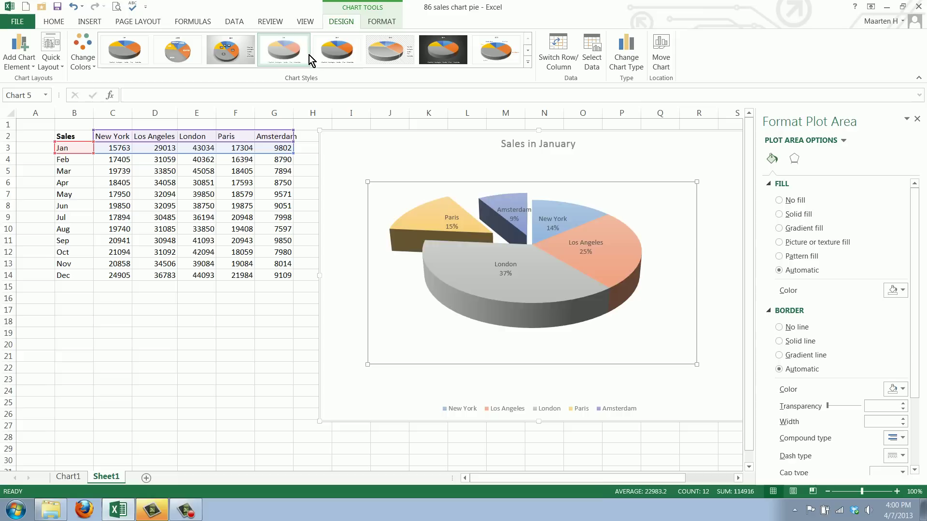
Apply Style 8, with an all-caps title and city-and-percentage labels outside the slices
click(308, 55)
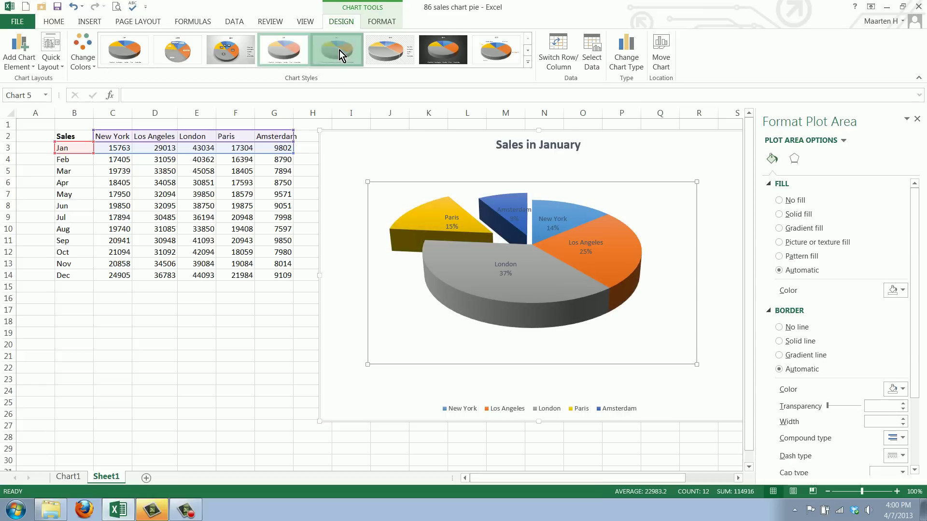
click(424, 59)
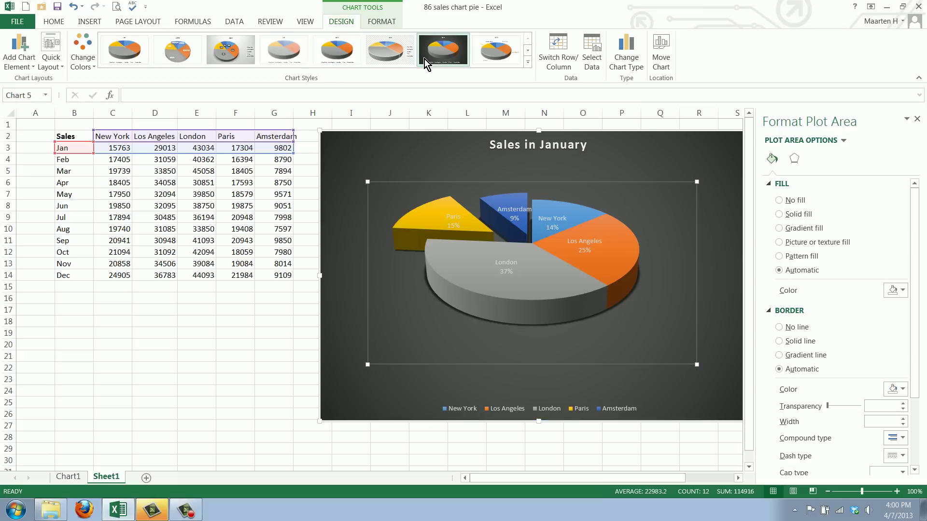
click(486, 52)
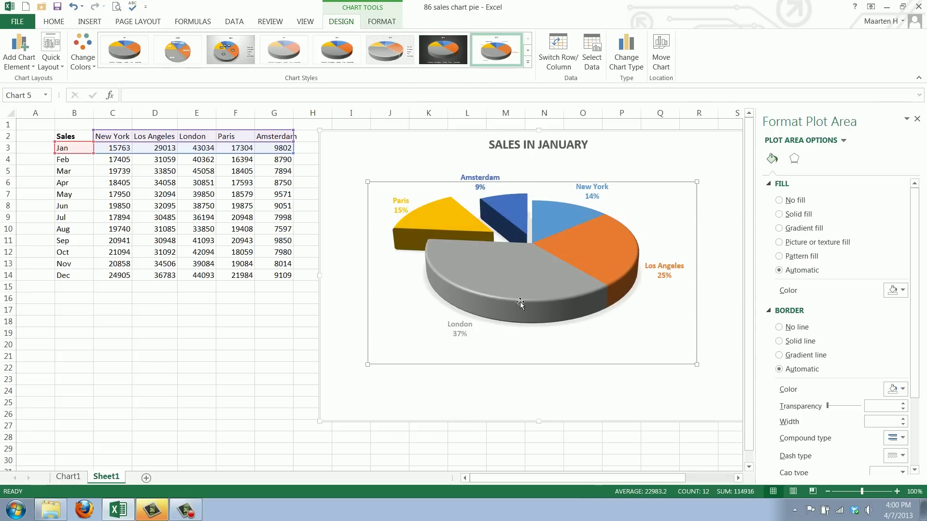